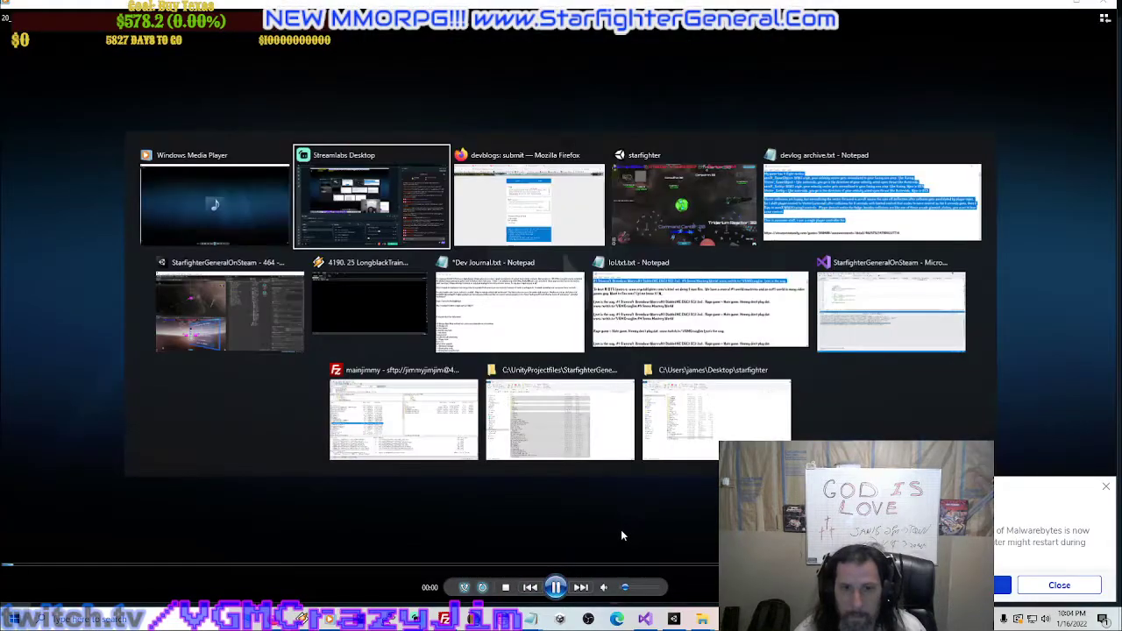
key("alt+Tab")
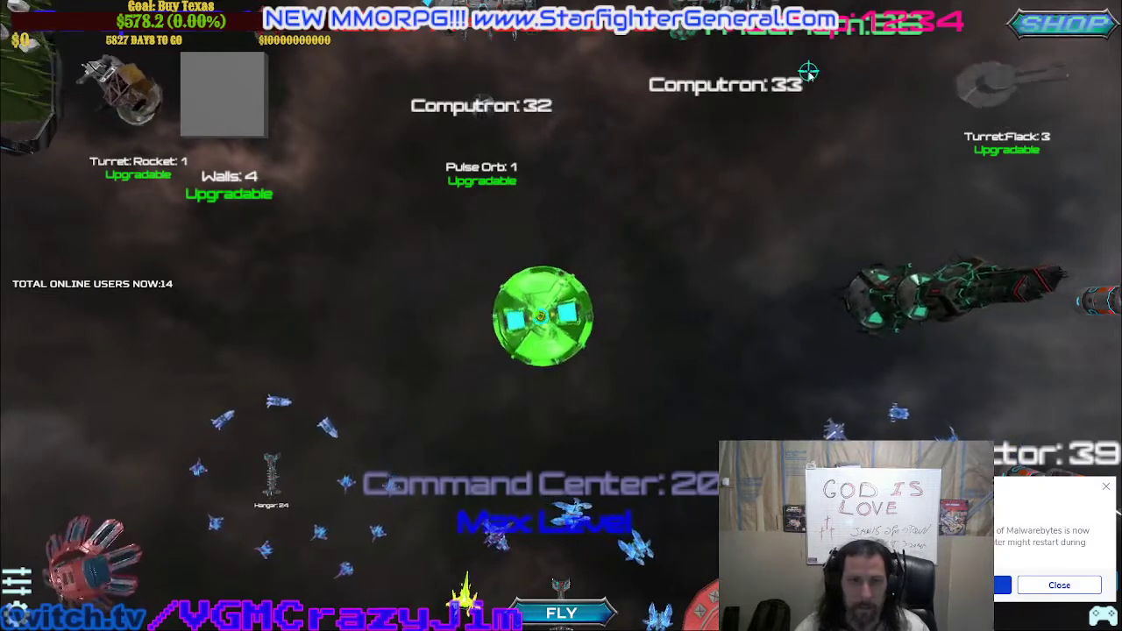
Play a quick Base Raid skirmish, then bring up the Command Center's Fly Mission menu.
key("Return")
key("Return")
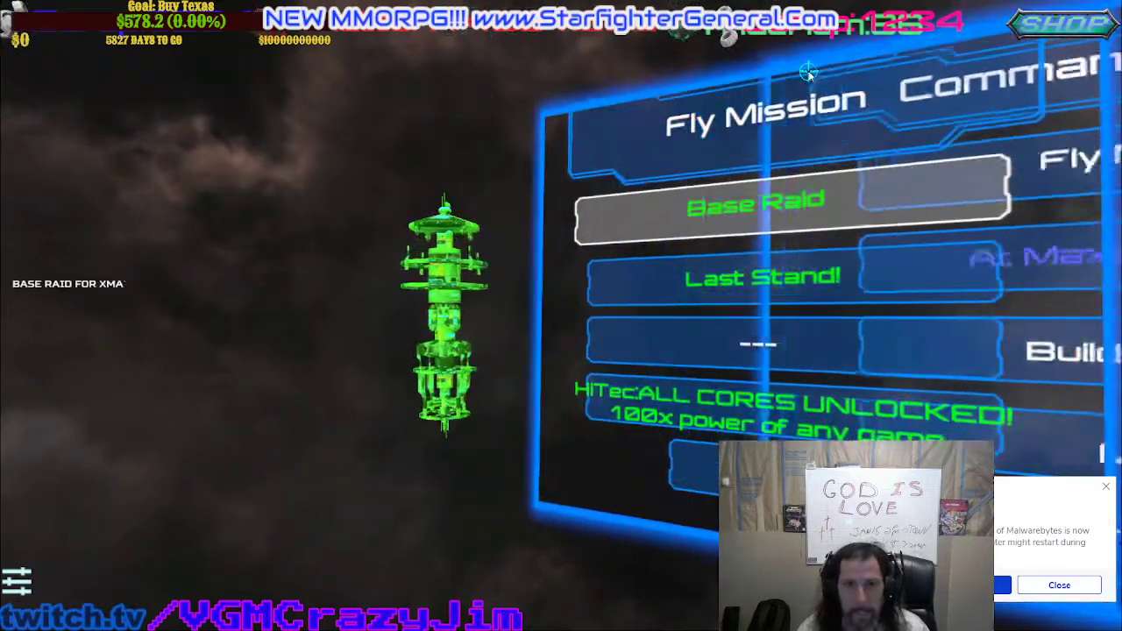
key("Return")
key("Return")
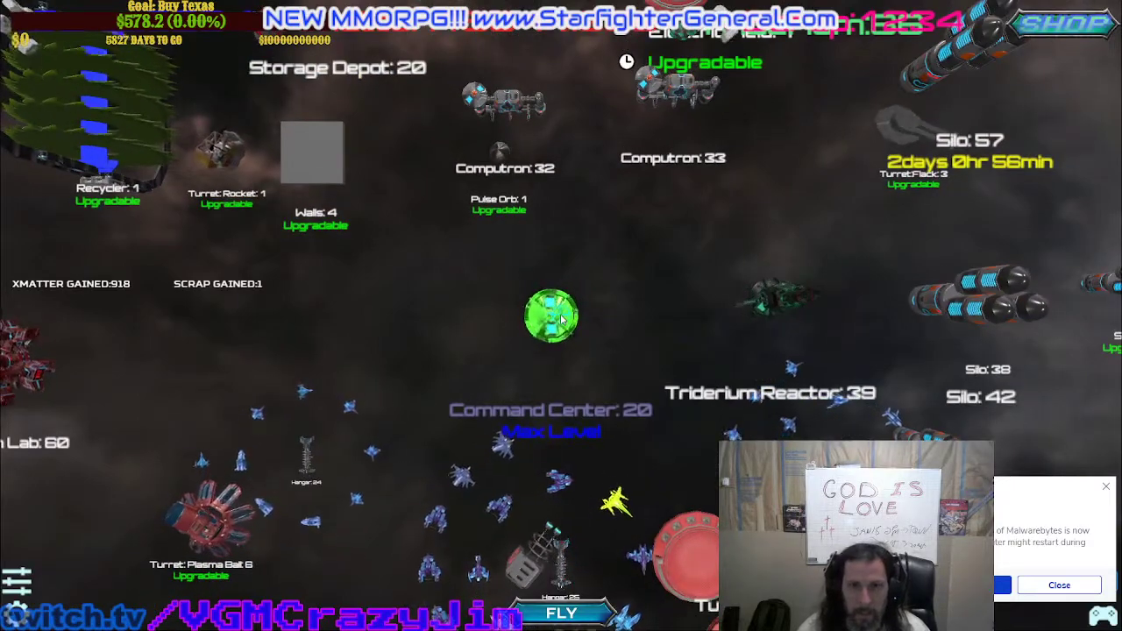
left_click(561, 320)
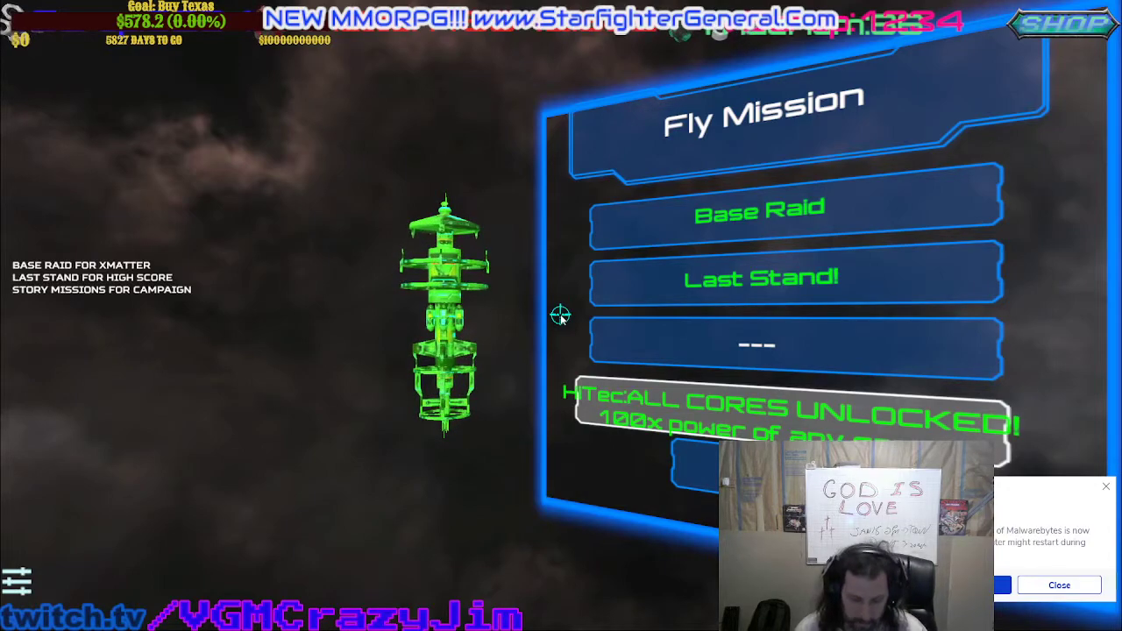
Launch and fly the Base Raid mission.
left_click(561, 318)
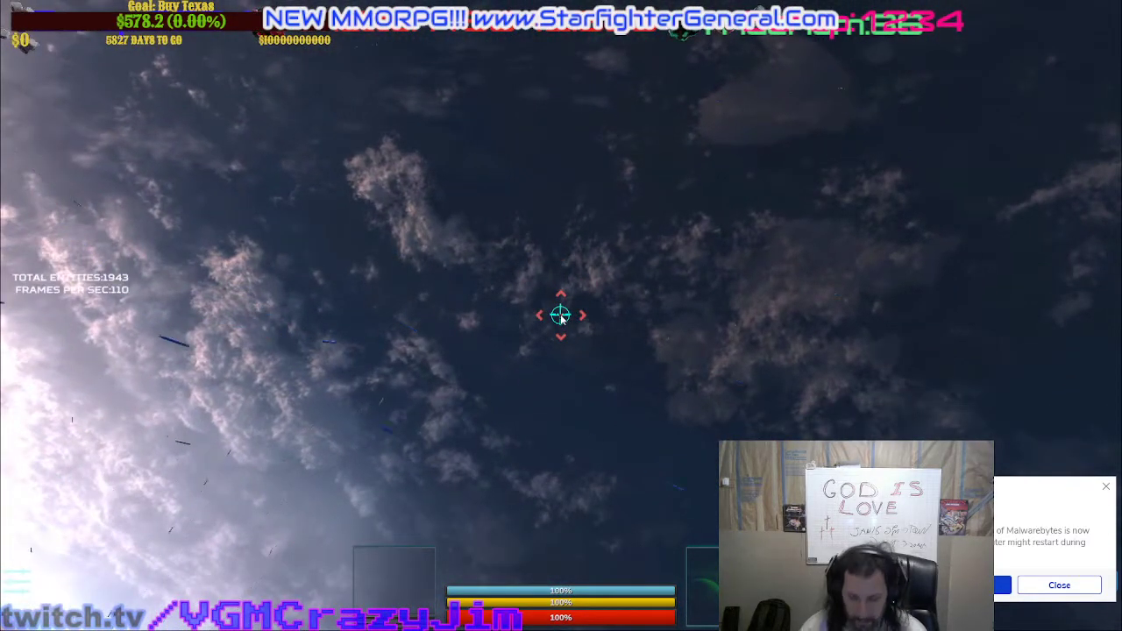
Switch to the Unity project and expand UI Root and Environment in the Hierarchy.
key("alt+Tab")
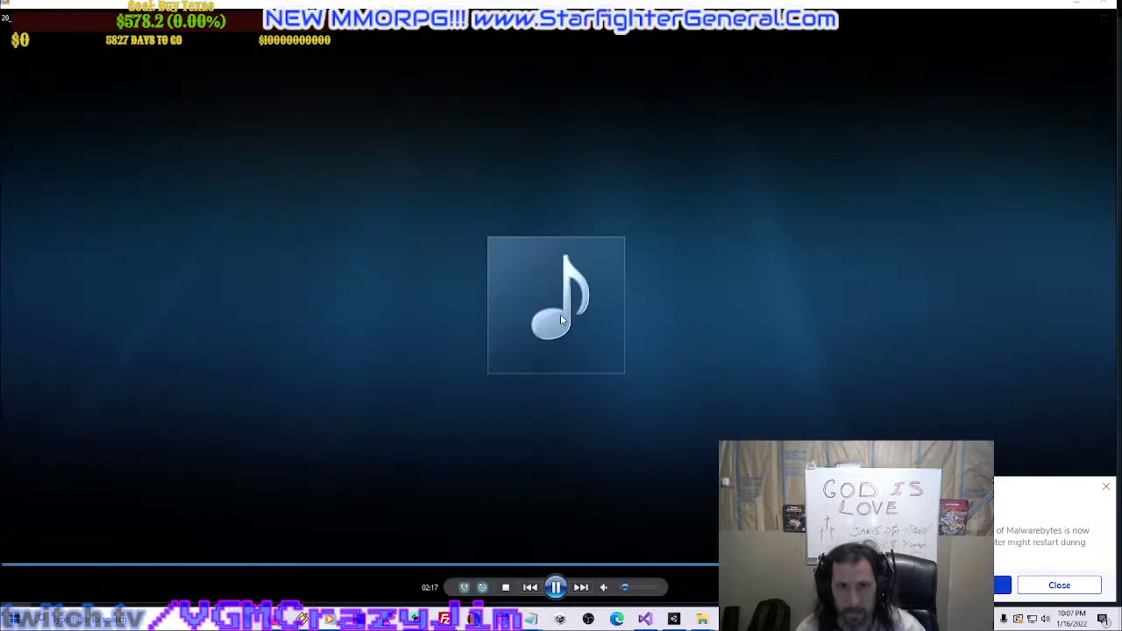
key("alt+Tab")
key("alt+Tab")
key("alt+Tab")
key("alt+Tab")
key("alt+Tab")
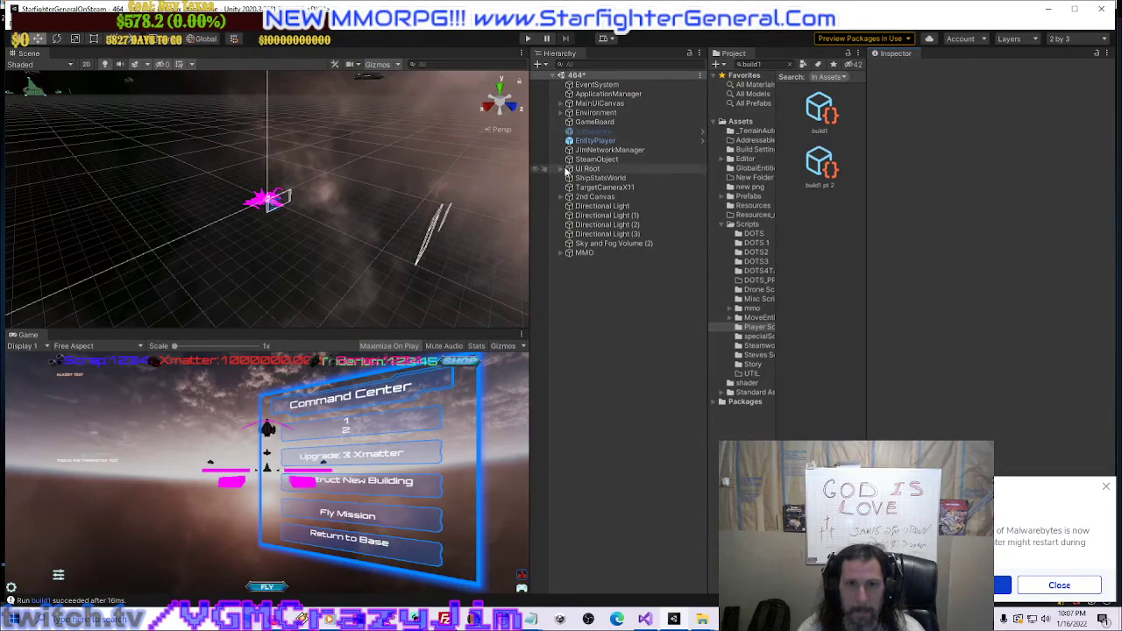
left_click(561, 170)
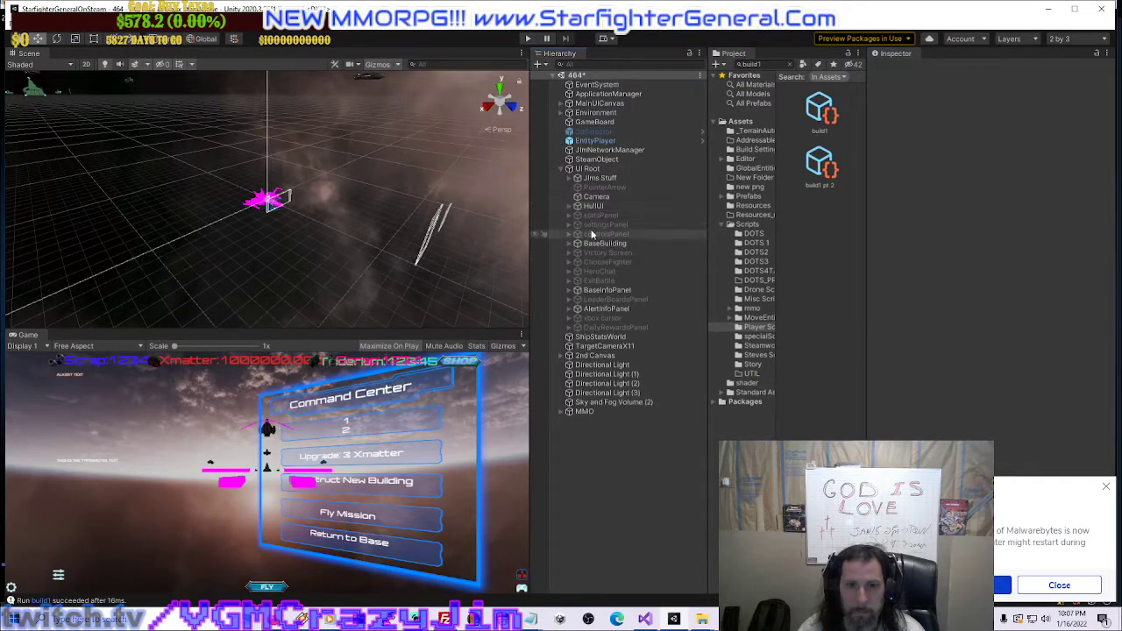
left_click(562, 112)
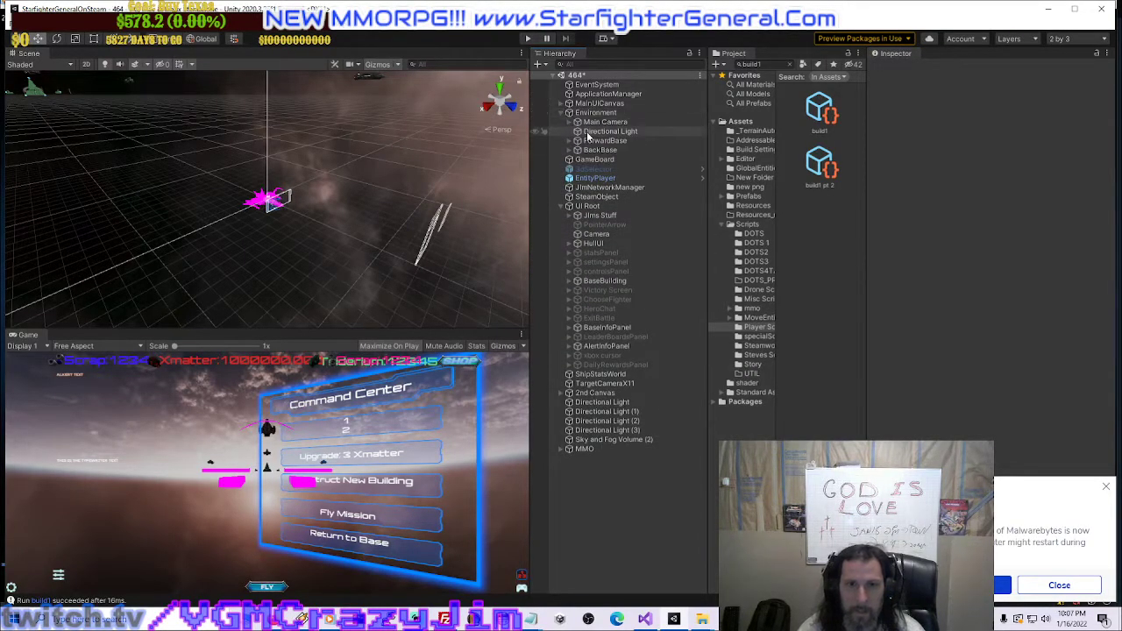
Expand Main Camera and StoreCanvasHolder, inspecting UIOverlay and StoreCanvasHolder.
left_click(565, 123)
left_click(570, 123)
left_click(585, 131)
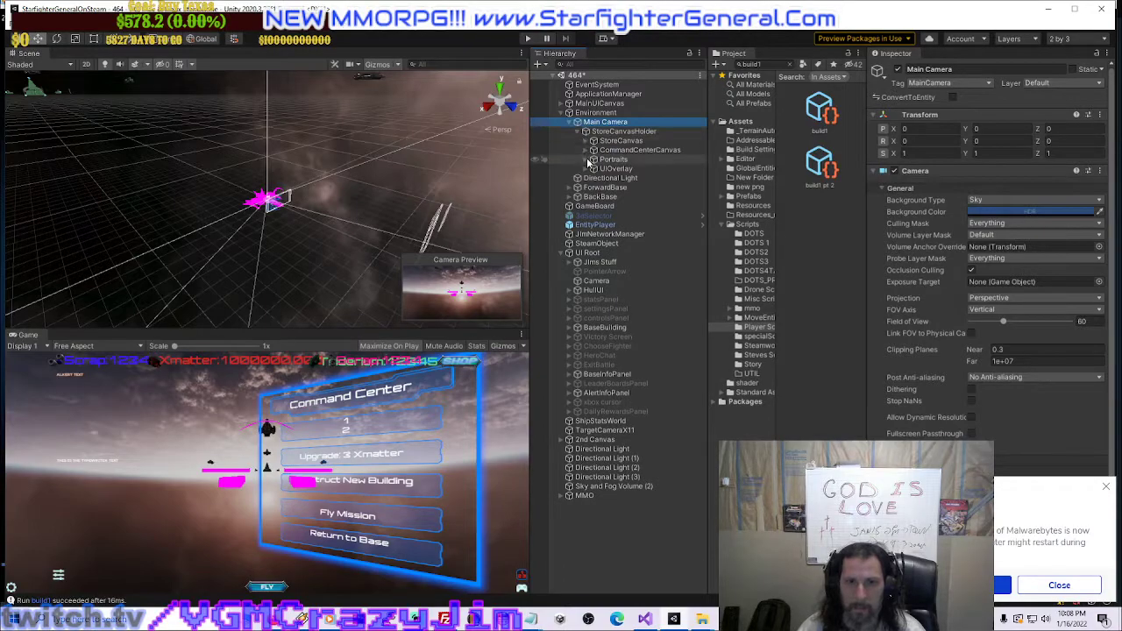
left_click(592, 168)
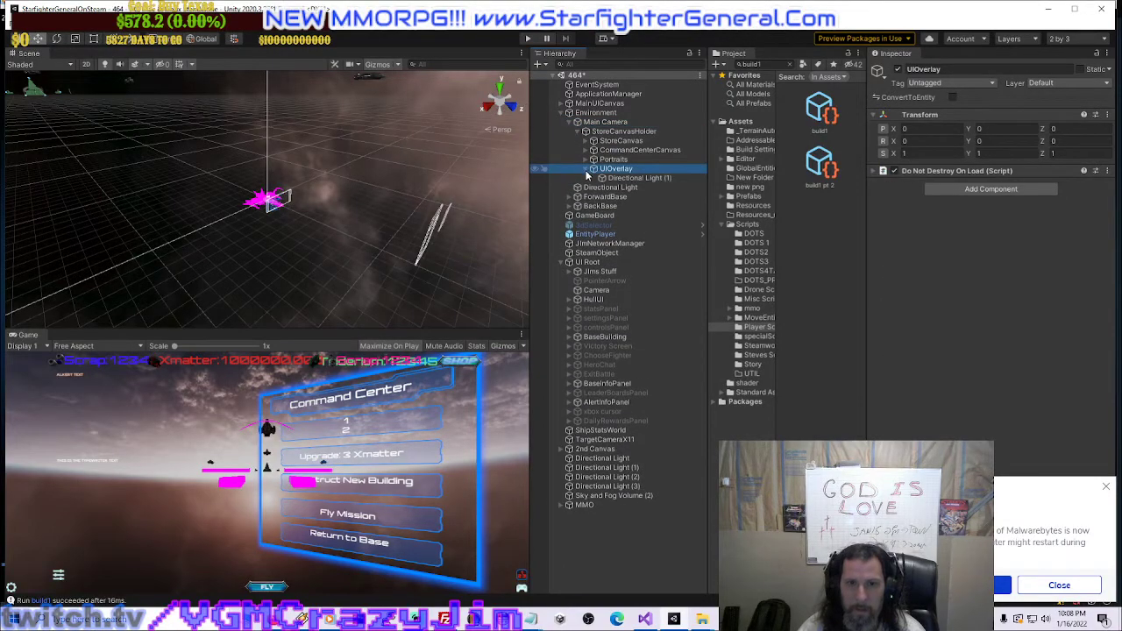
left_click(606, 132)
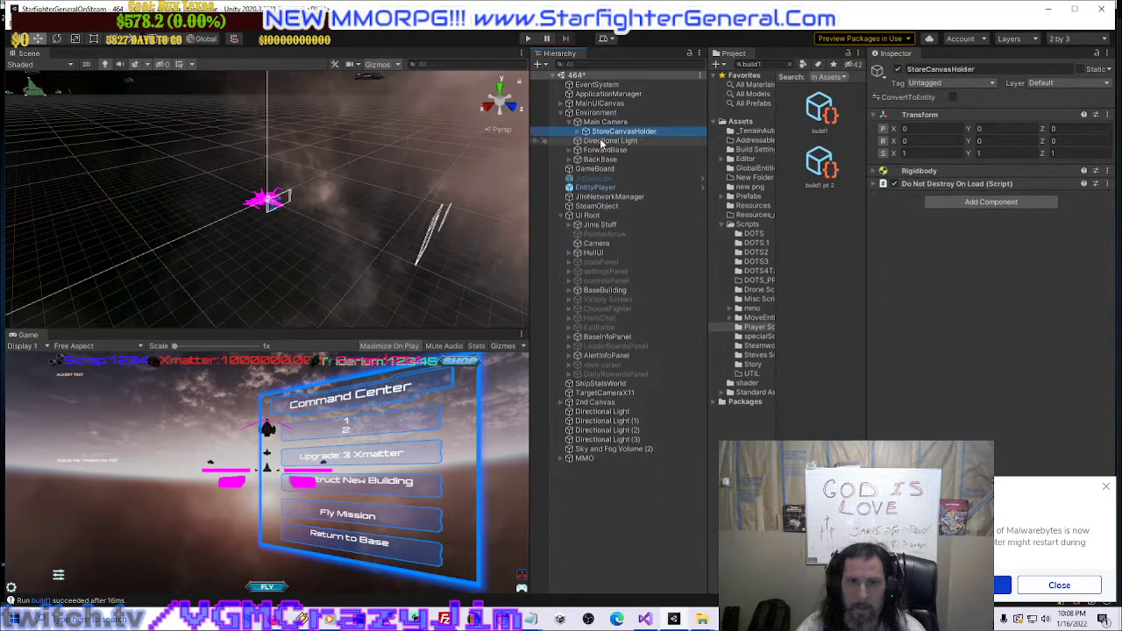
Inspect the Directional Light, then step up the hierarchy to EntityPlayer.
left_click(601, 142)
key("ctrl+z")
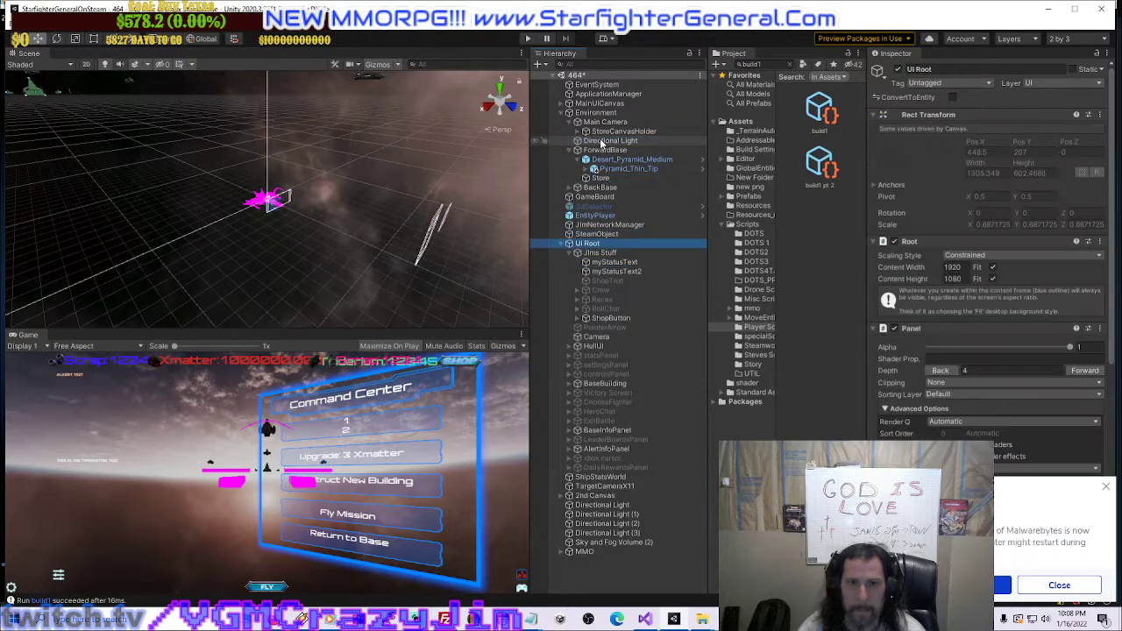
key("Up")
key("Up")
key("Up")
key("Up")
key("Up")
key("Up")
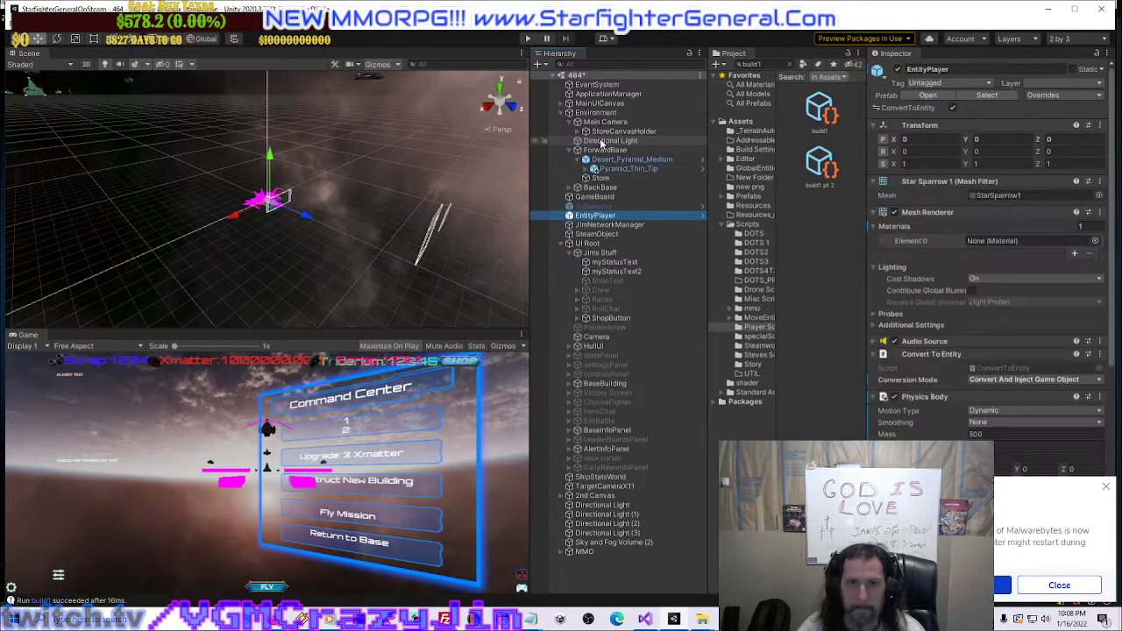
key("Up")
key("Up")
key("Up")
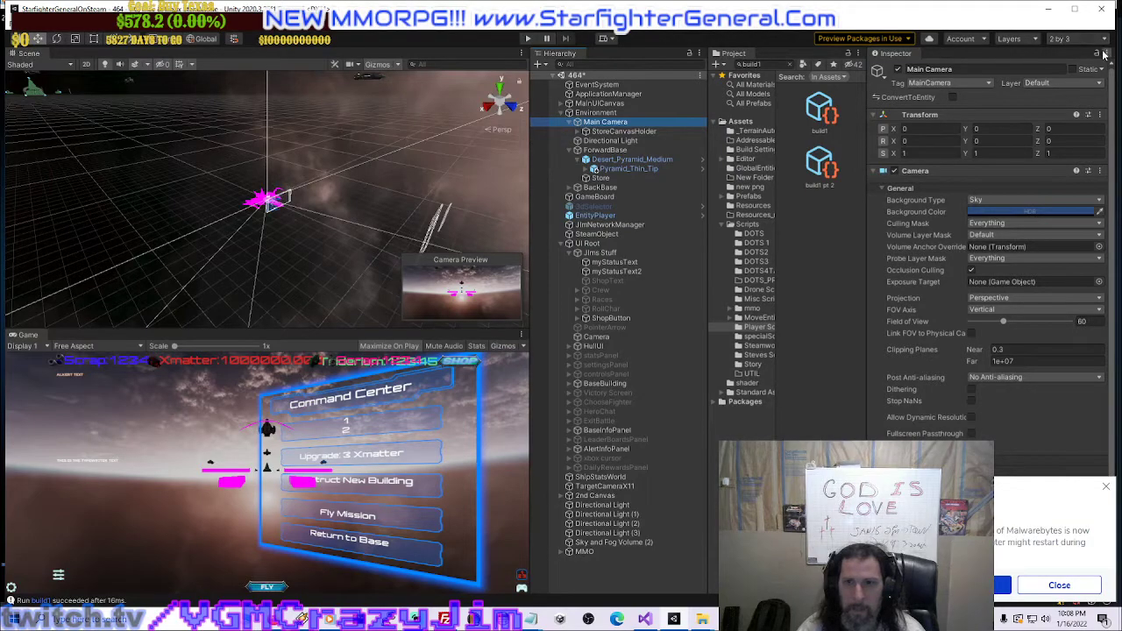
Expand all components in the Inspector via its options menu.
left_click(1108, 54)
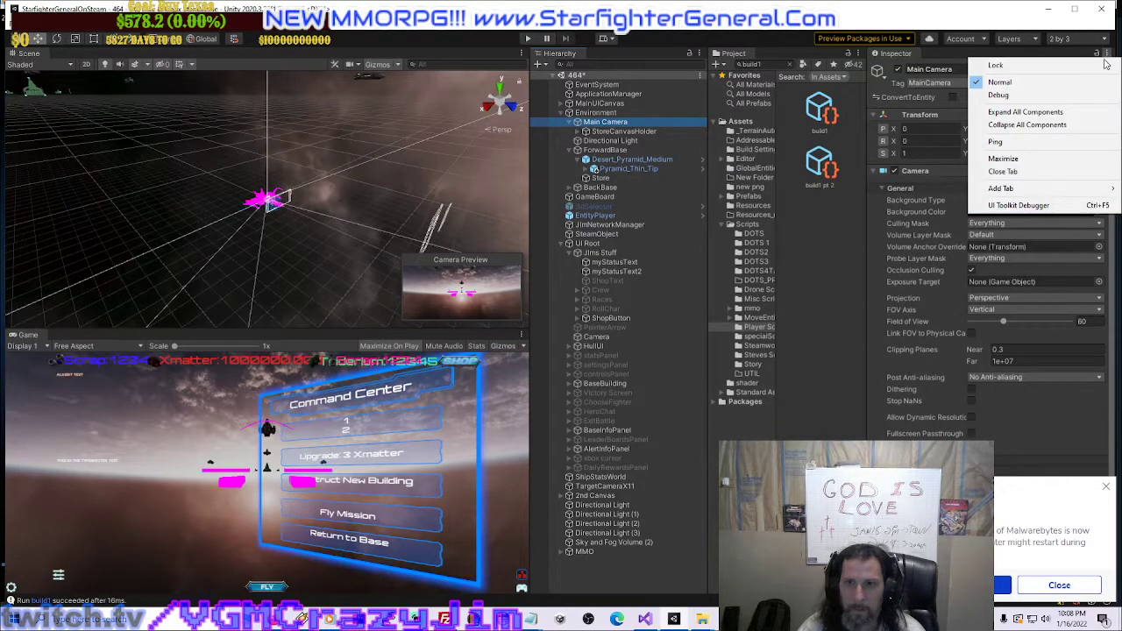
left_click(1068, 107)
left_click(879, 73)
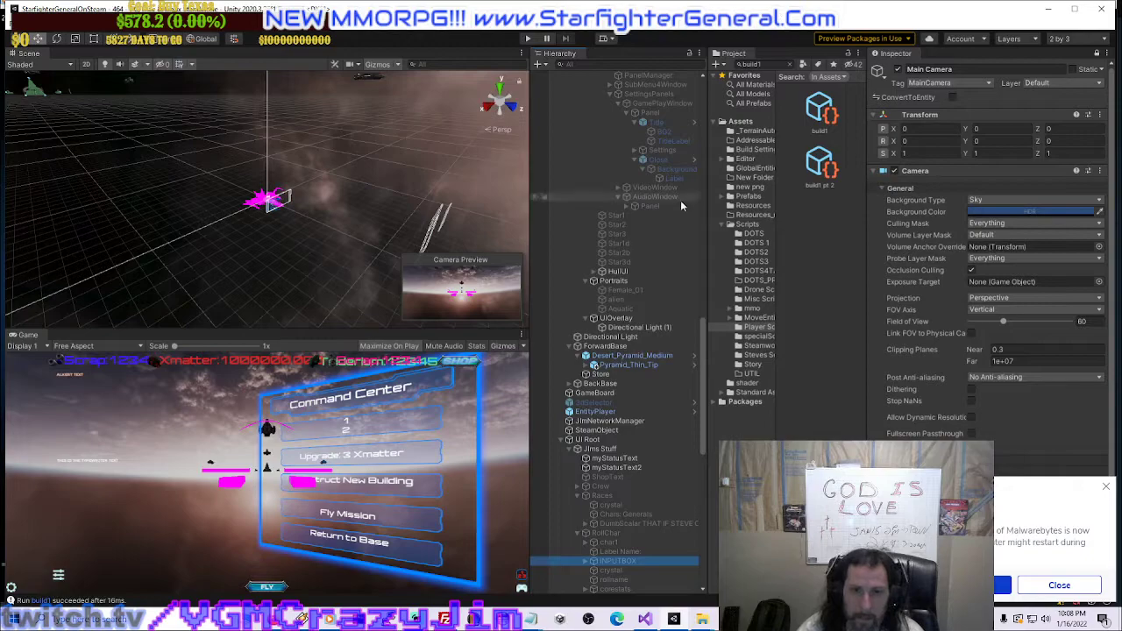
Expand HullUI and select both the BlueScrap and RedScrap text objects.
left_click(605, 262)
key("Down")
key("Right")
key("Down")
key("Down")
key("Down")
key("Down")
key("Down")
key("Down")
key("Down")
key("Right")
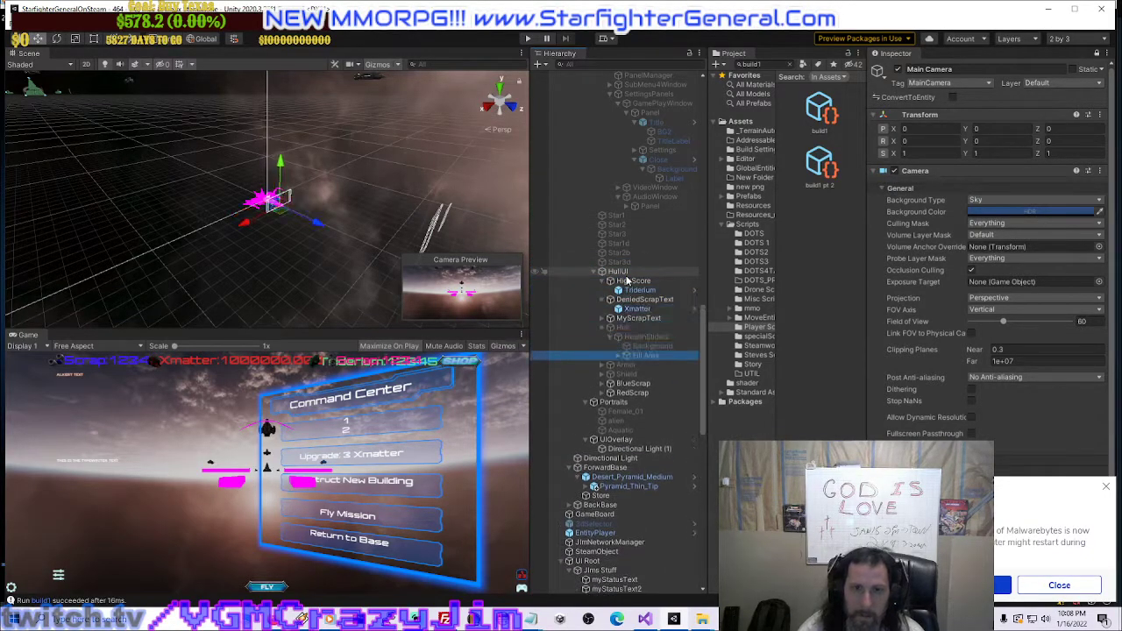
key("Down")
key("Down")
key("Down")
key("shift+Down")
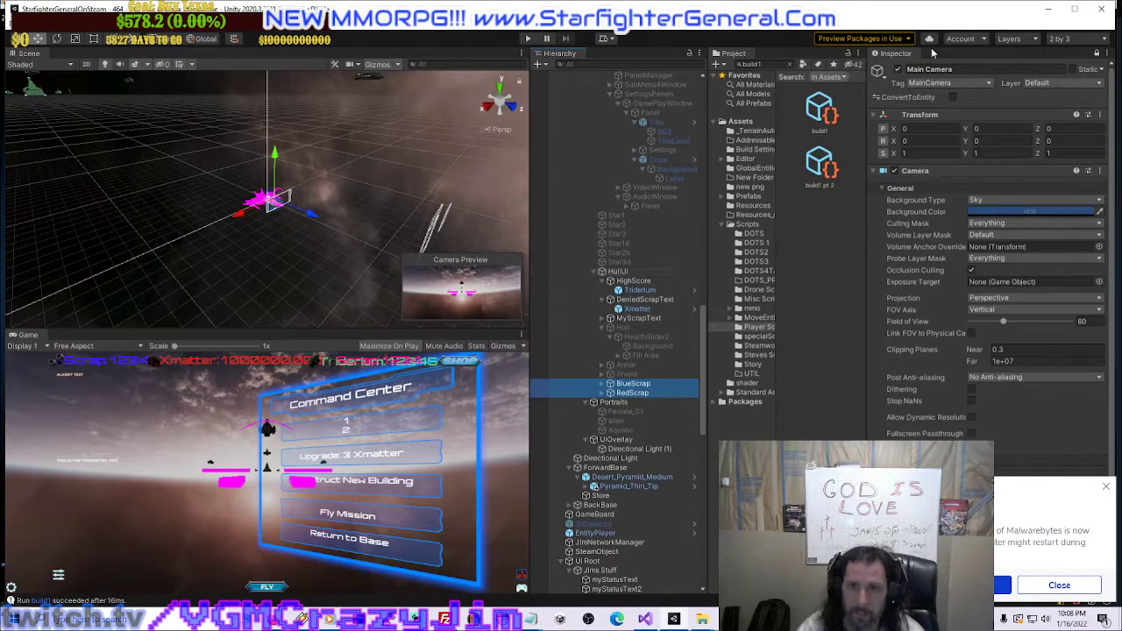
Deactivate the BlueScrap and RedScrap objects, then switch to Visual Studio.
left_click(1097, 54)
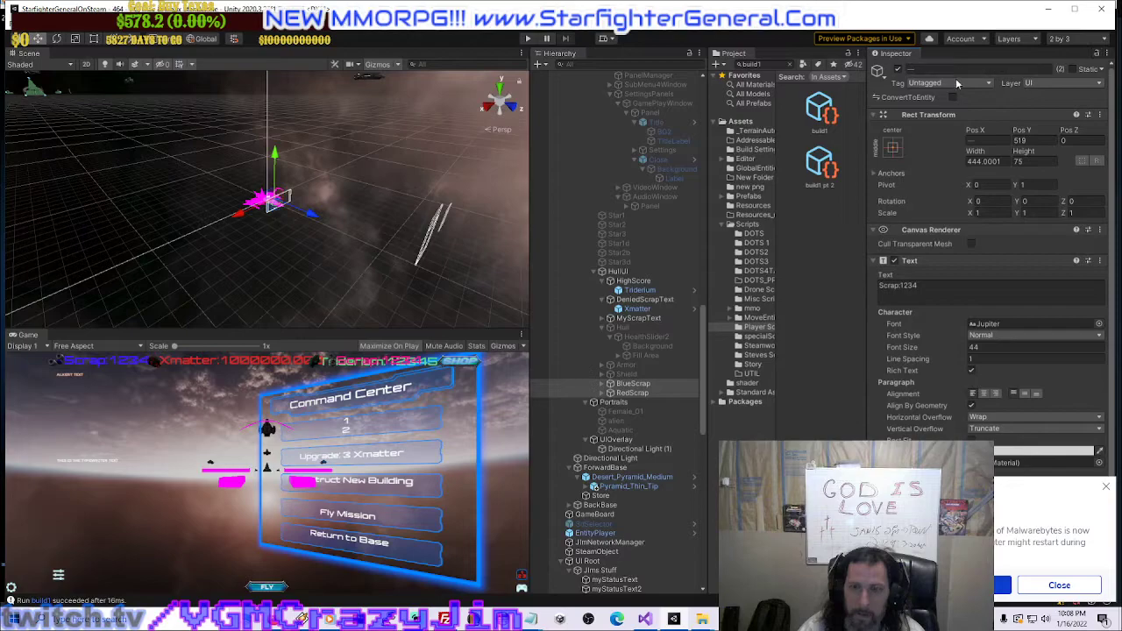
left_click(898, 70)
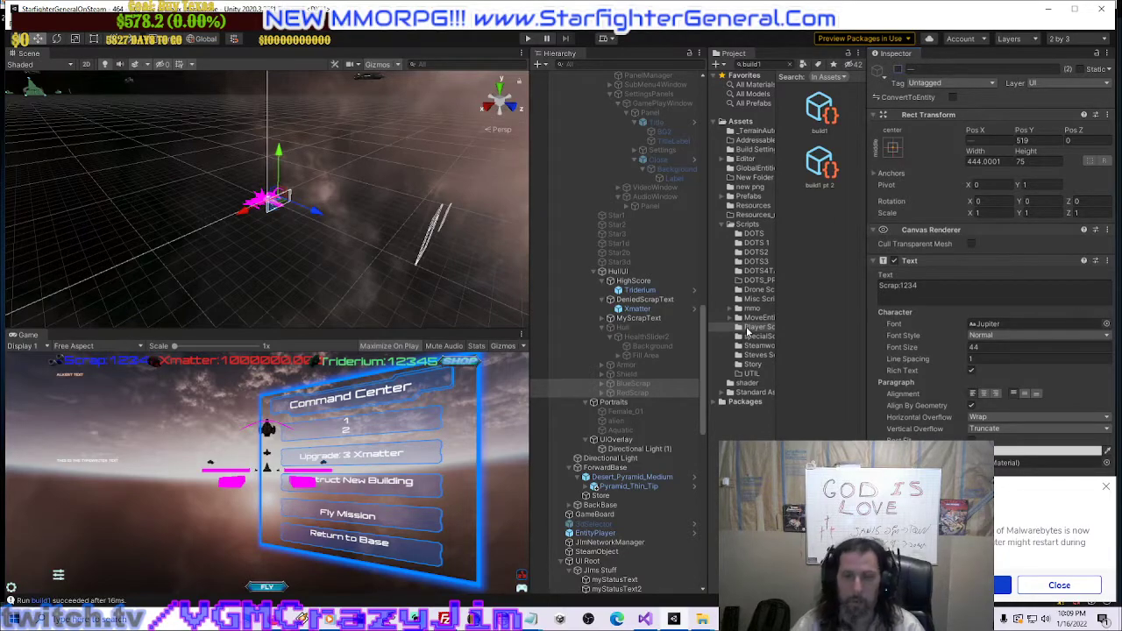
key("alt+Tab")
key("Tab")
key("Tab")
key("Tab")
key("Tab")
key("Tab")
key("Tab")
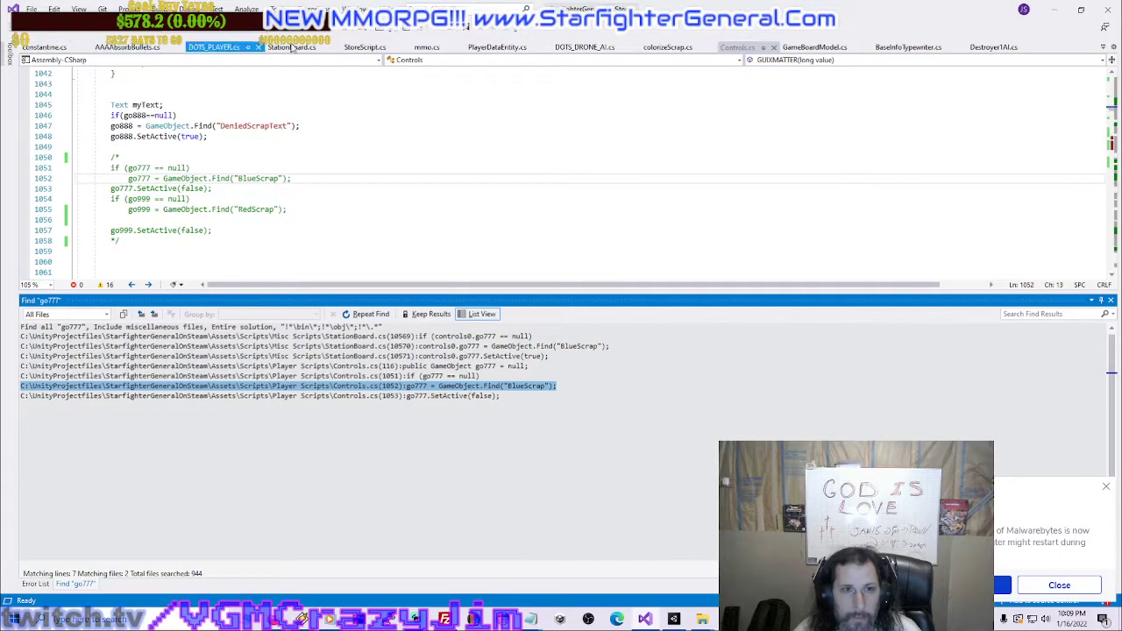
Search Controls.cs for 6000 to find the dif6 collision timing block.
left_click(589, 158)
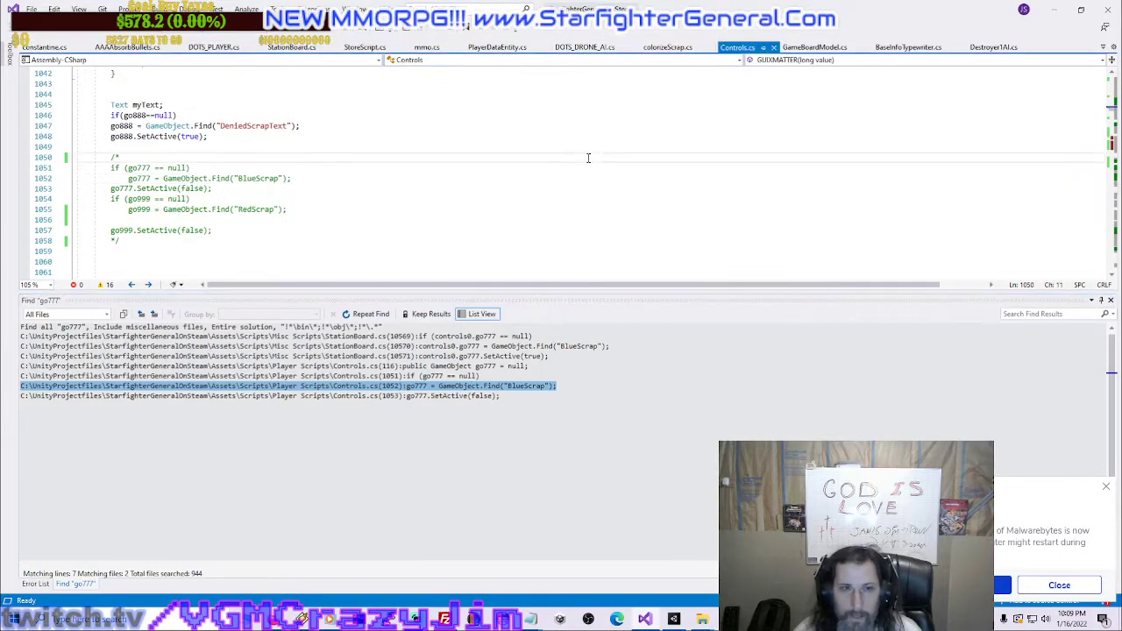
key("ctrl+f")
type("6000")
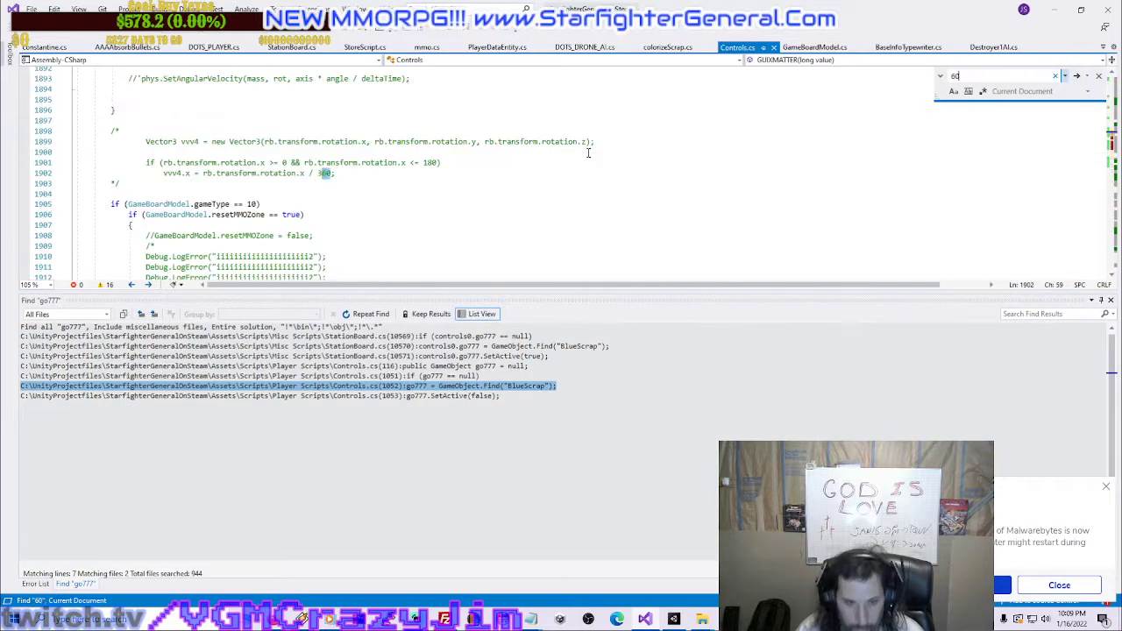
key("Escape")
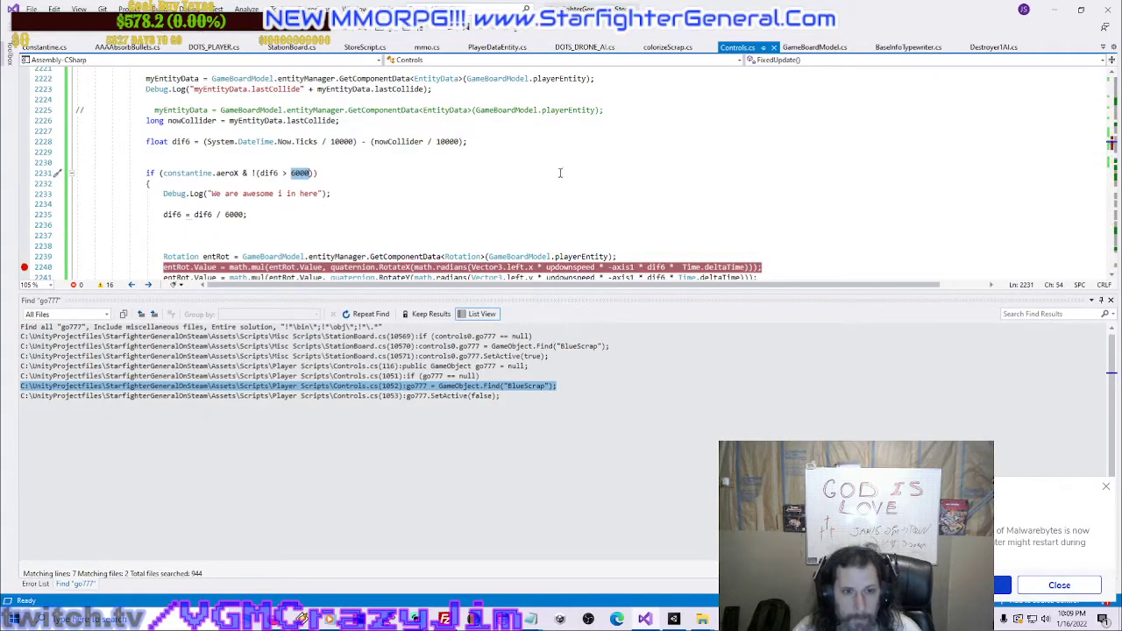
scroll(544, 169, "down", 2)
scroll(518, 167, "up", 1)
scroll(483, 166, "up", 1)
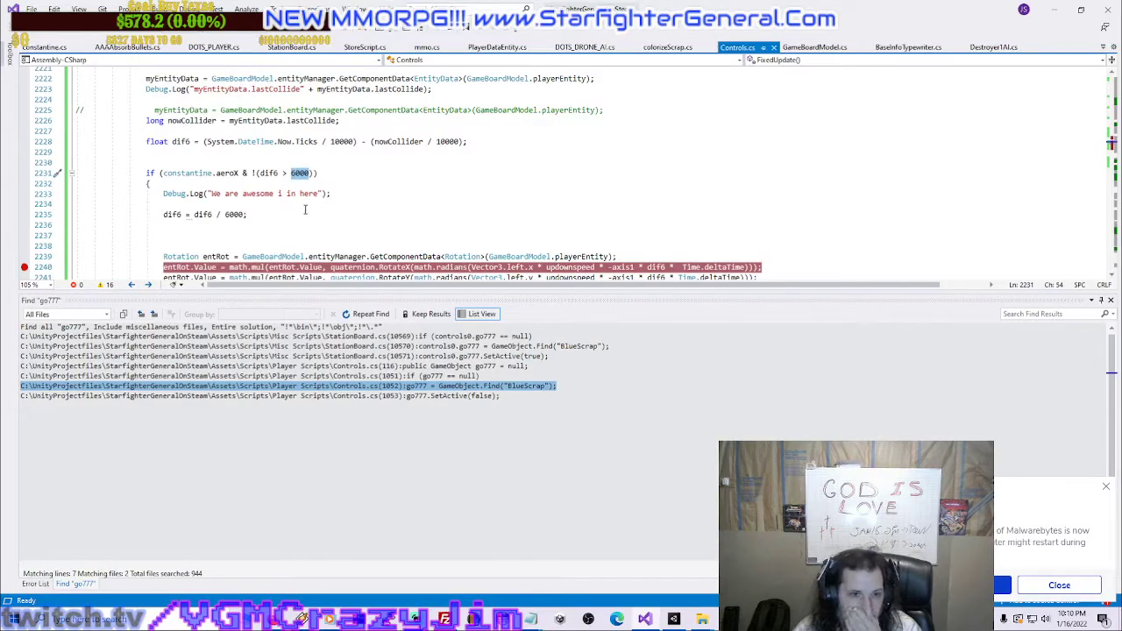
Rewrite the first dif6 line as dif6 = .5f + dif6 / 3000.
left_click(192, 214)
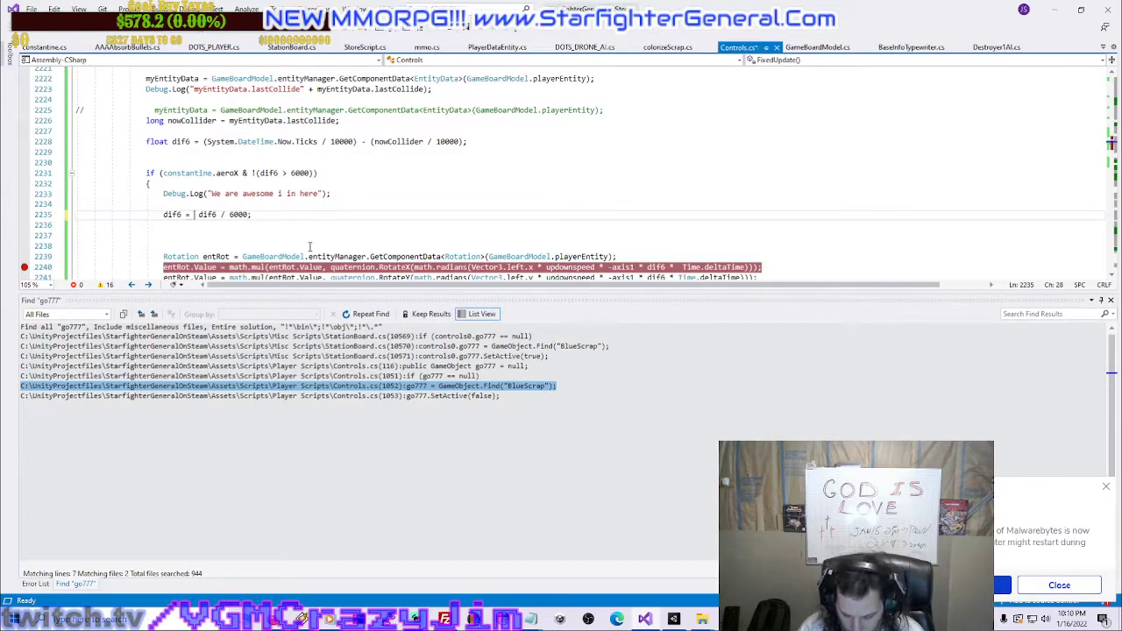
type(".5 ")
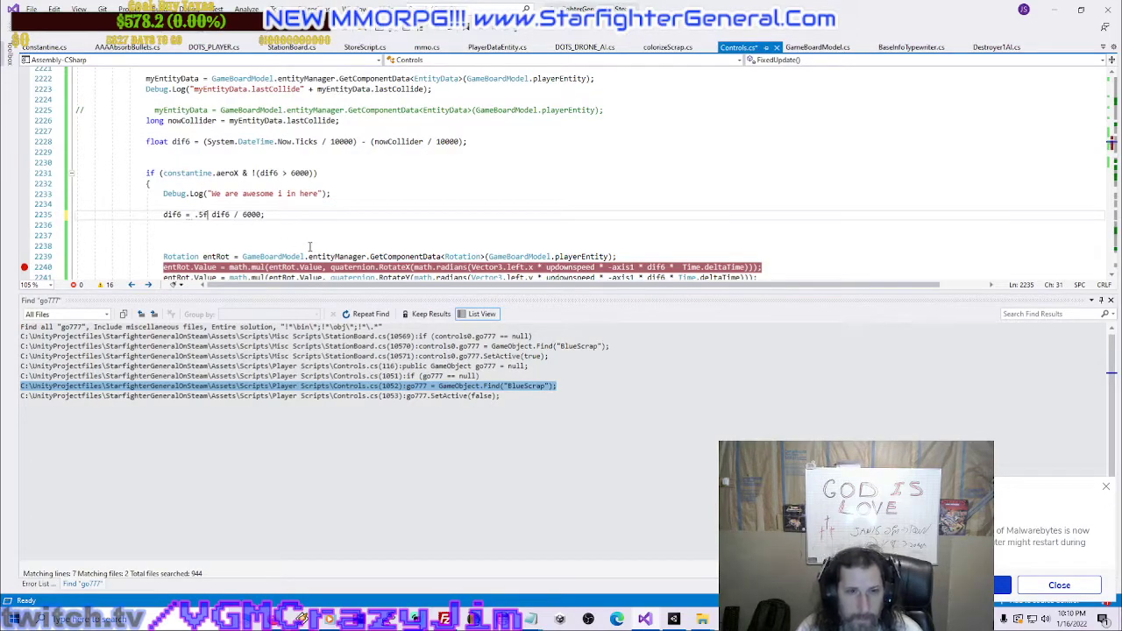
type("*")
key("Right")
key("Right")
key("Right")
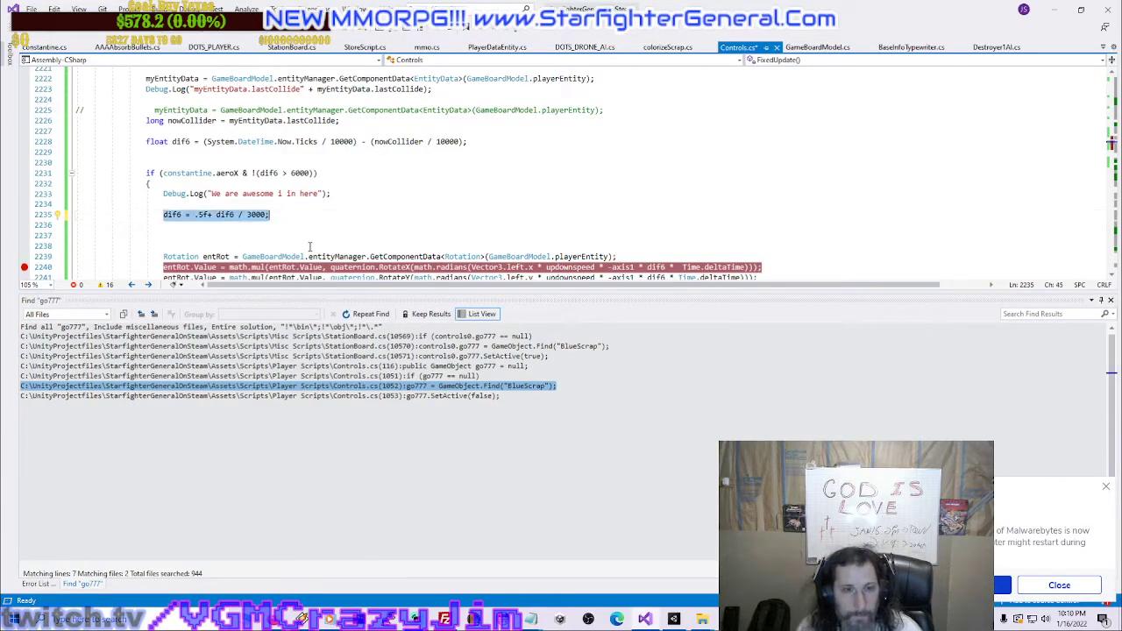
key("Page_Up")
key("Page_Down")
key("End")
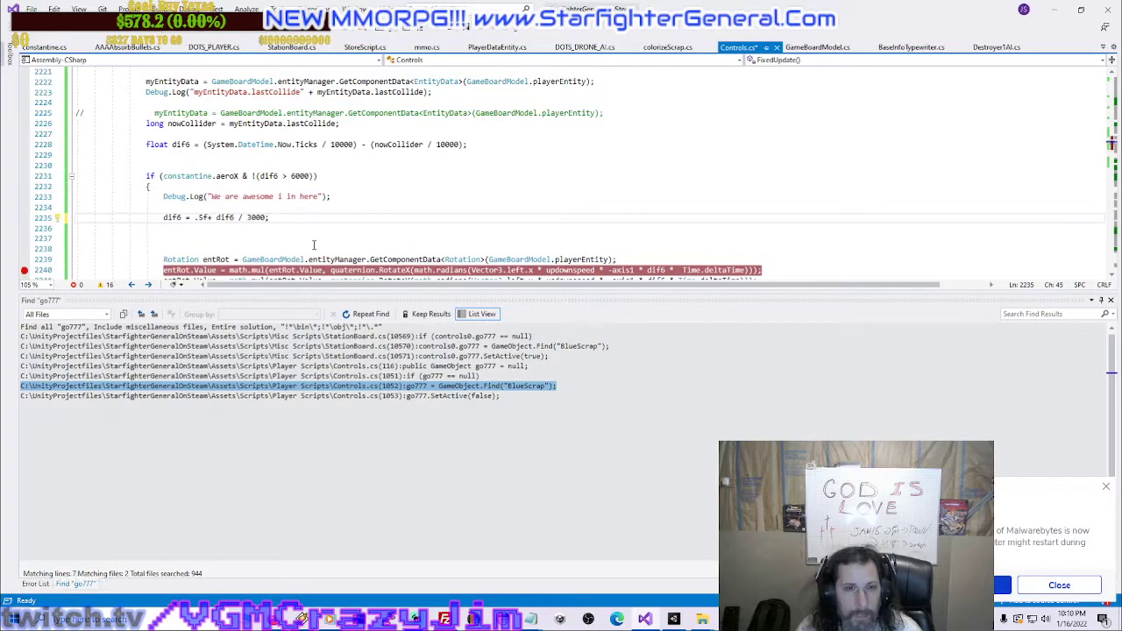
key("Page_Up")
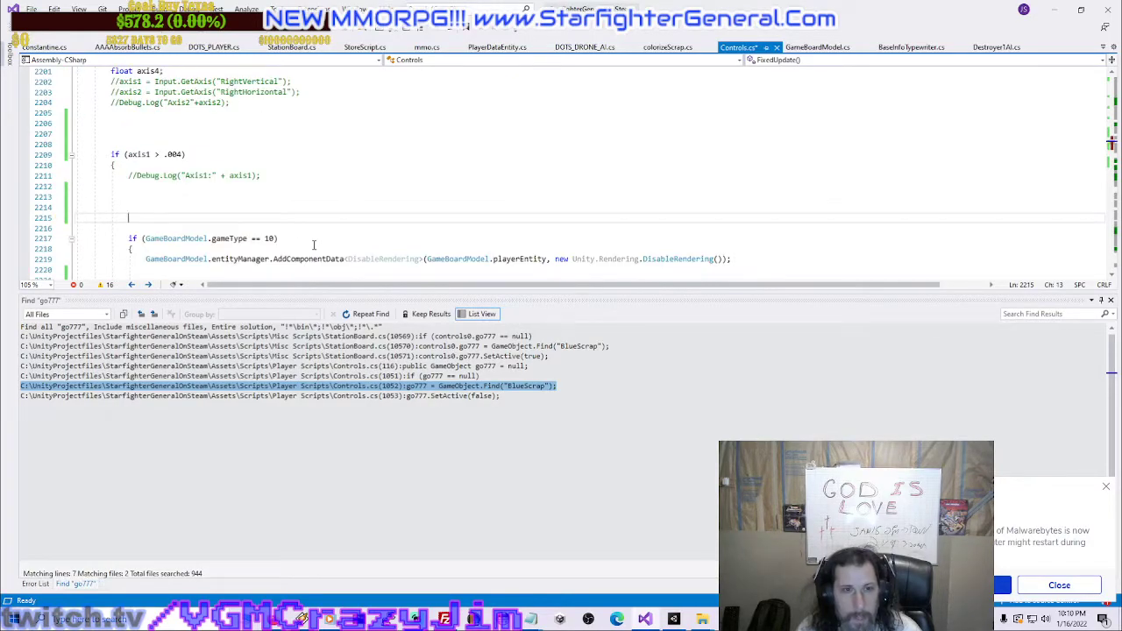
key("Page_Down")
key("Page_Down")
key("Page_Down")
key("Page_Up")
key("Page_Up")
key("Page_Down")
key("Page_Down")
key("Page_Down")
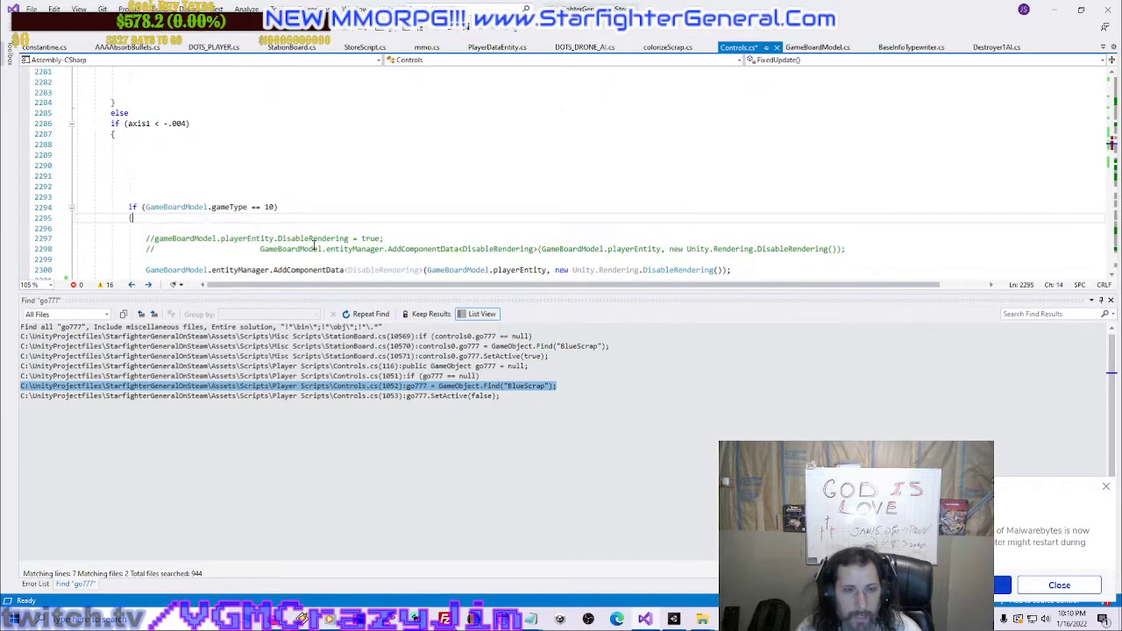
Replace the next block's dif6 / 6000 line with the new .5f + dif6 / 3000 formula.
key("Page_Down")
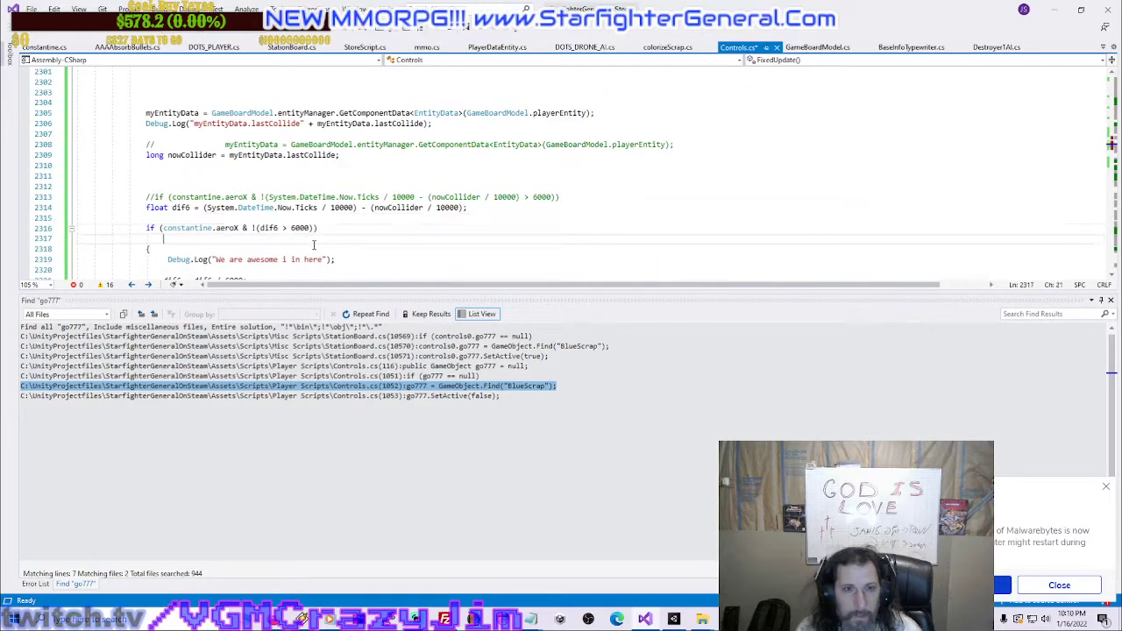
key("Down")
key("Down")
key("Down")
key("ctrl+x")
key("ctrl+v")
key("Down")
key("Down")
key("Down")
key("Page_Down")
key("Page_Down")
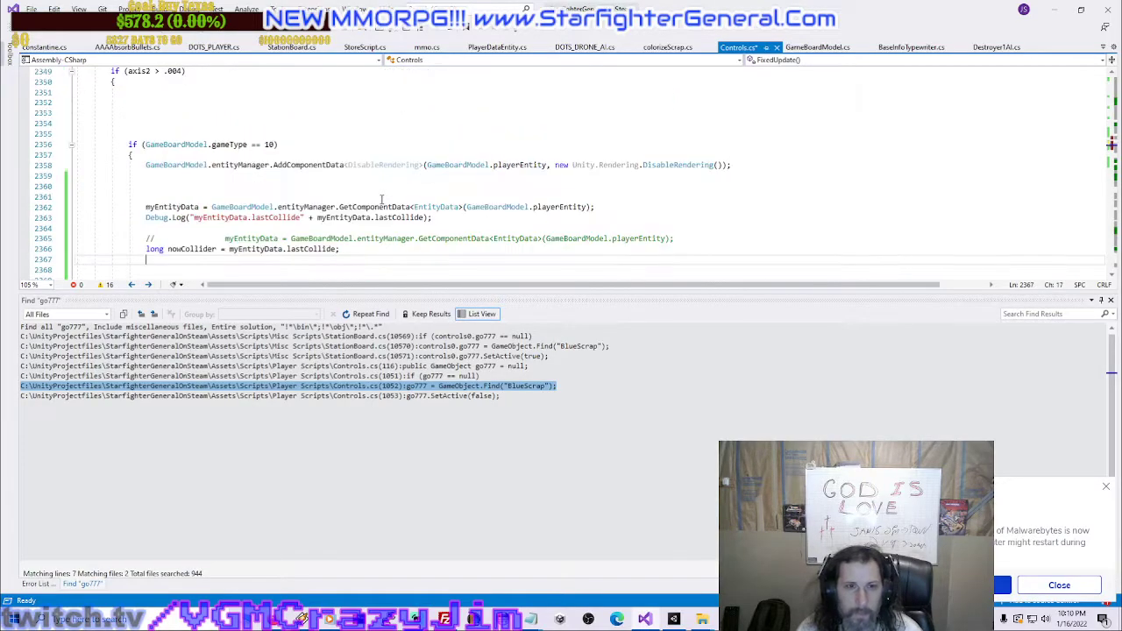
key("Page_Down")
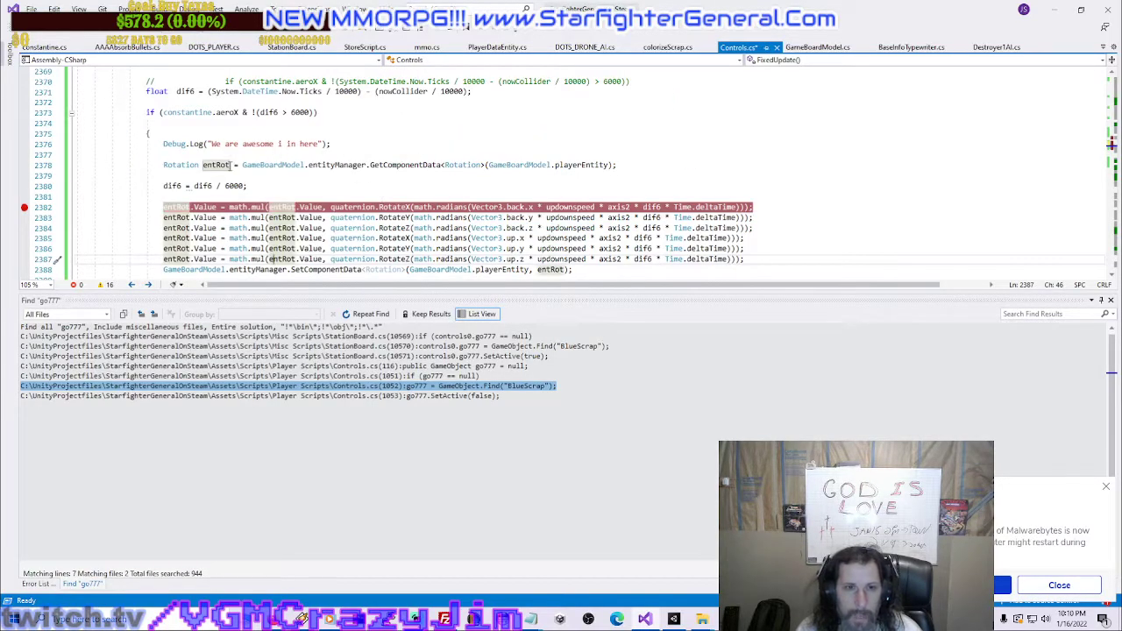
Paste the .5f + dif6 / 3000 formula over the dif6 line in a later block.
left_click_drag(166, 208, 654, 272)
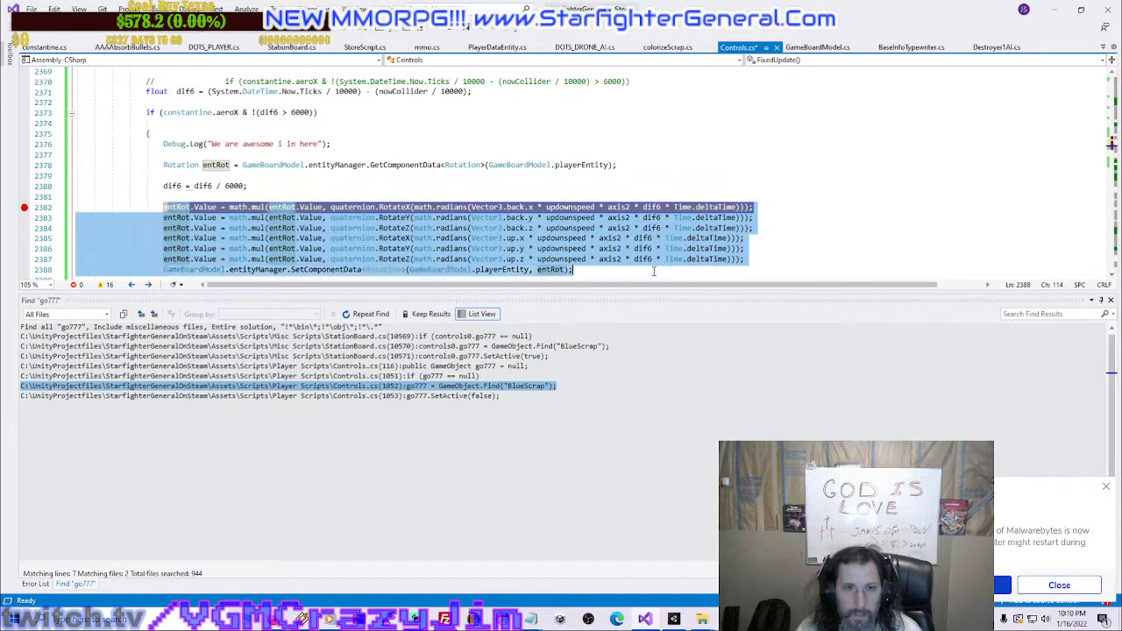
left_click(270, 185)
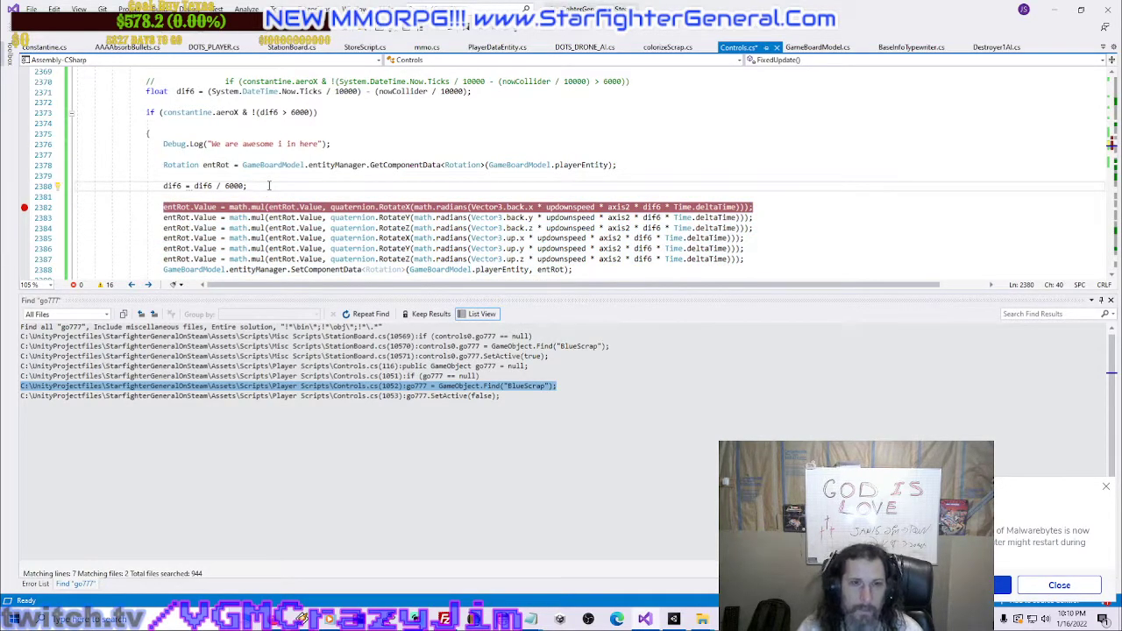
key("Page_Down")
key("Page_Down")
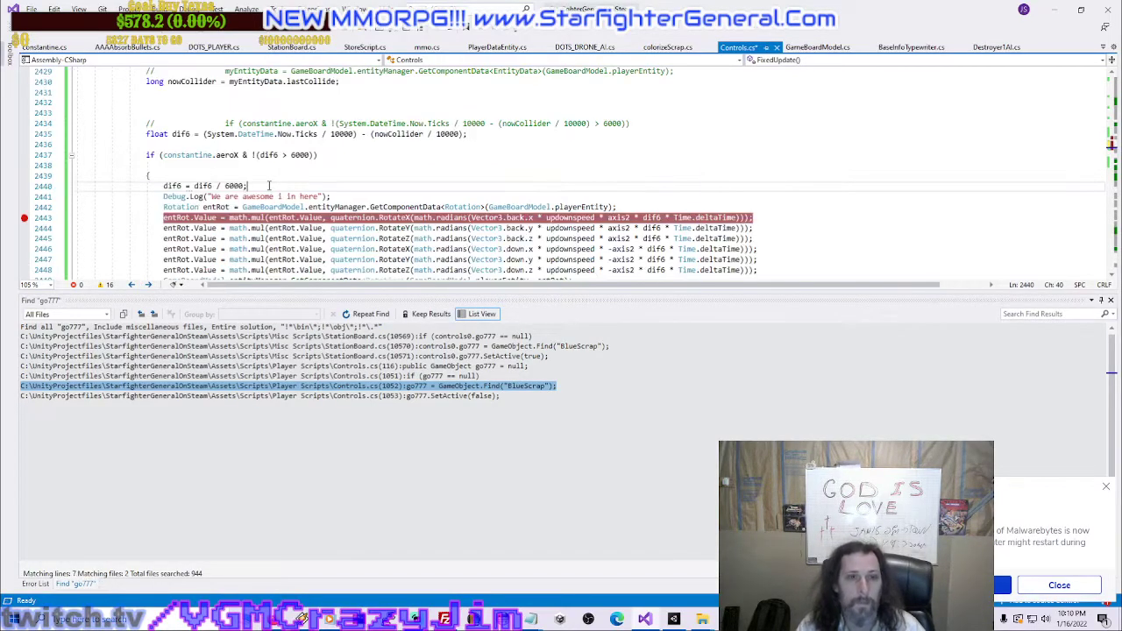
key("shift+Home")
key("BackSpace")
key("ctrl+v")
key("Return")
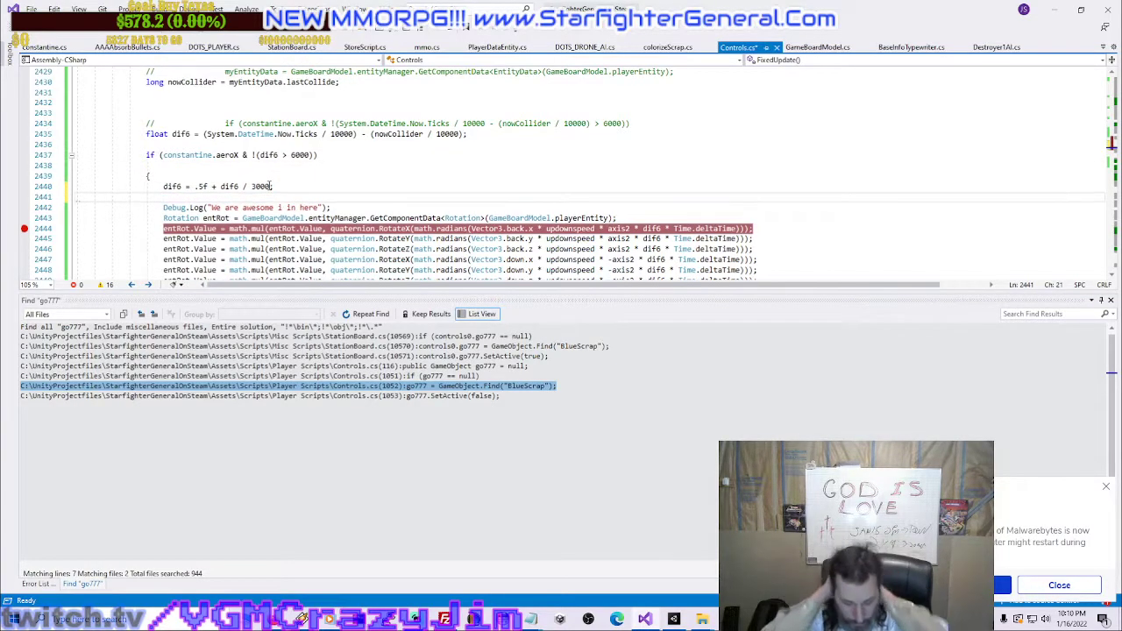
Save Controls.cs, let Unity recompile, select build1, then switch to Streamlabs Desktop.
key("ctrl+s")
key("alt+Tab")
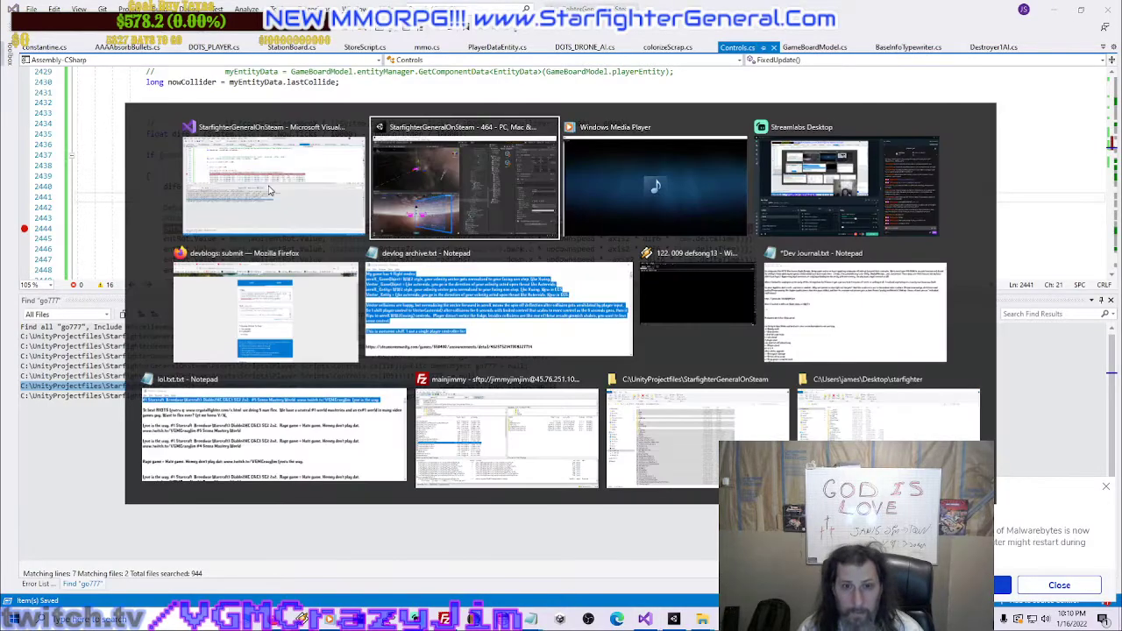
key("alt+Tab")
key("alt+Tab")
key("alt+shift+Tab")
key("alt+shift+Tab")
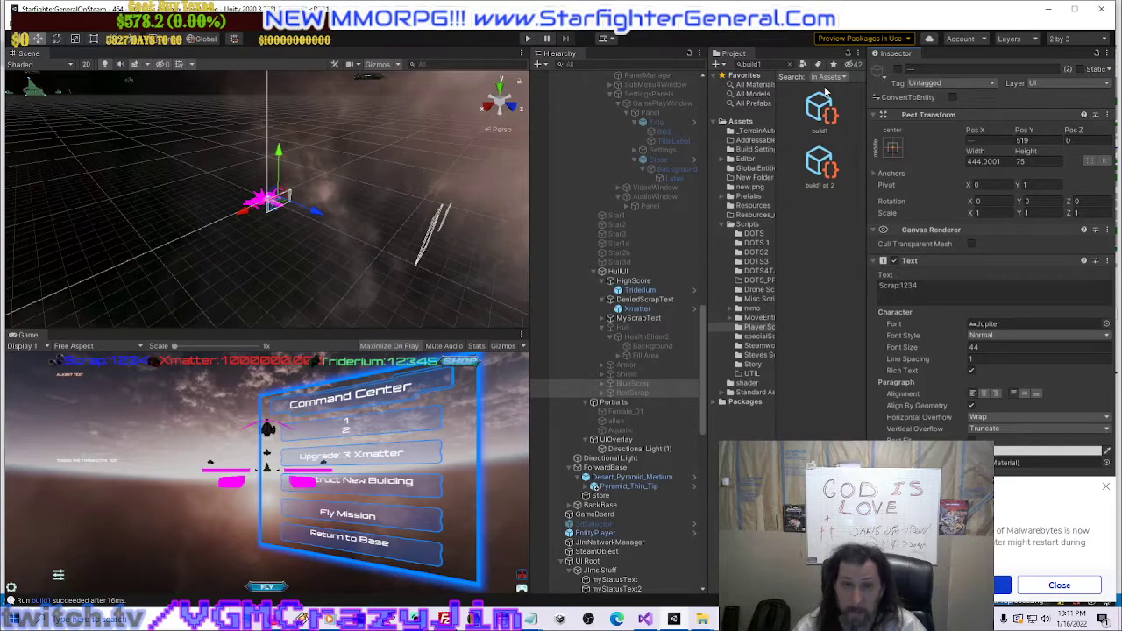
left_click(822, 112)
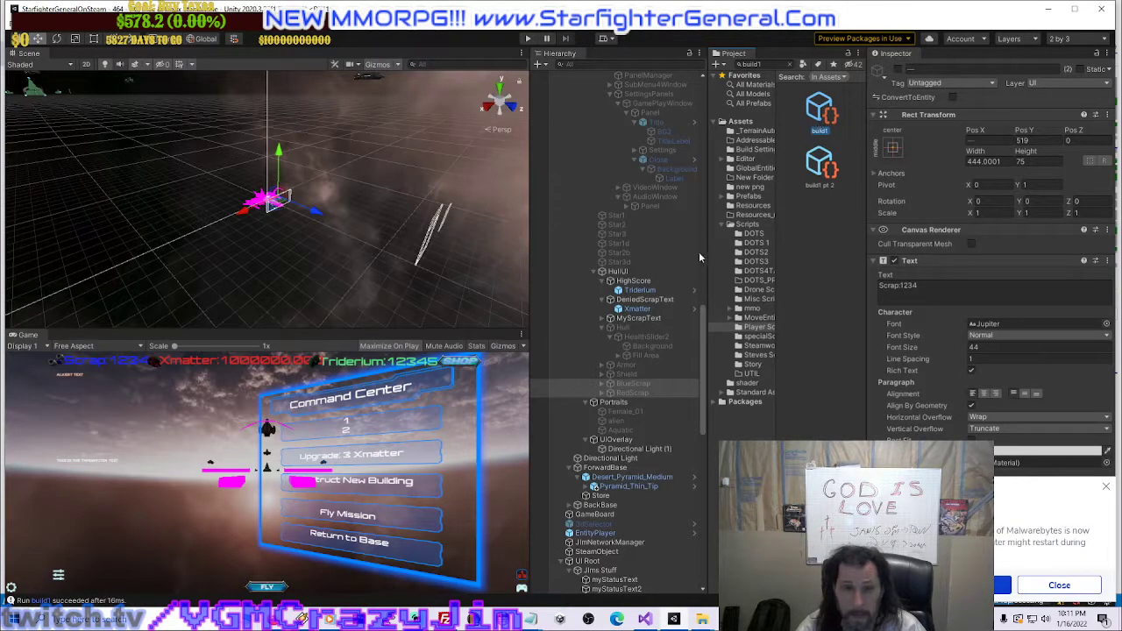
key("alt+Tab")
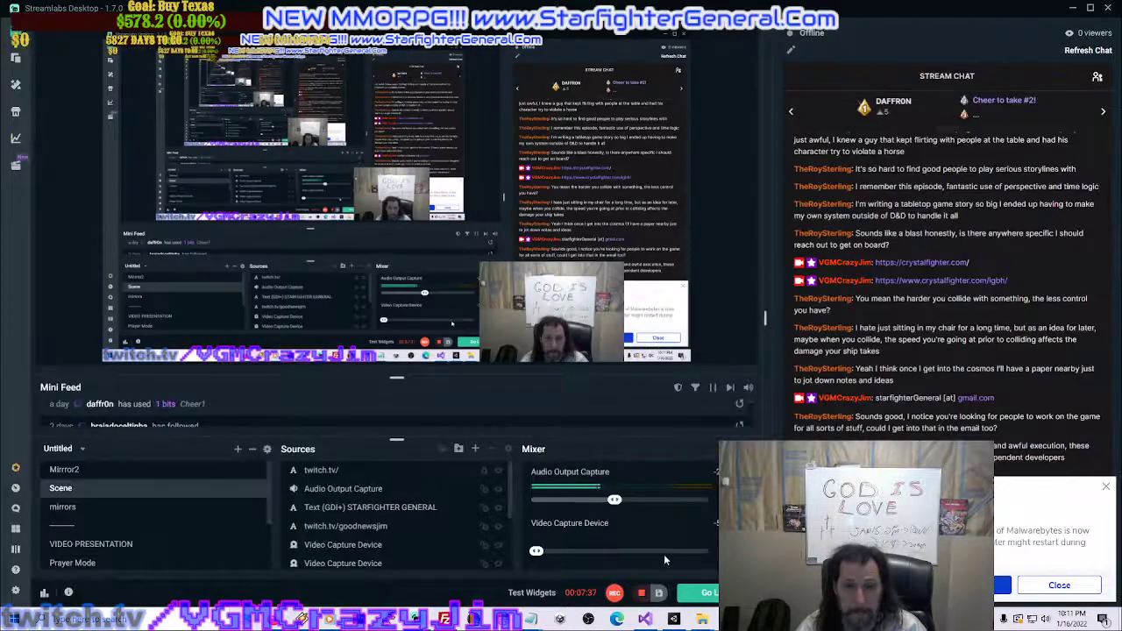